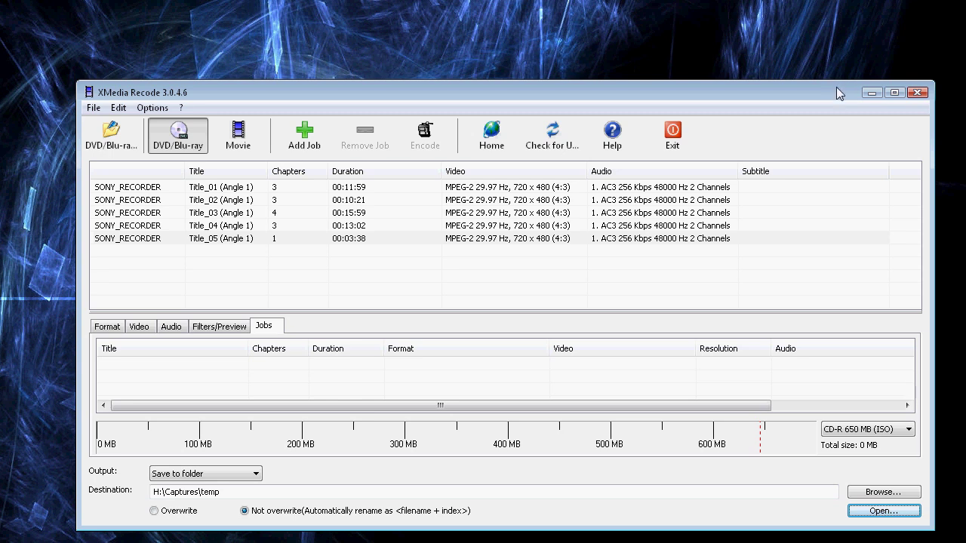
# Step: Restart the program and open the SONY_RECORDER disc from DVD drive D:\ as the source
pyautogui.click(918, 92)
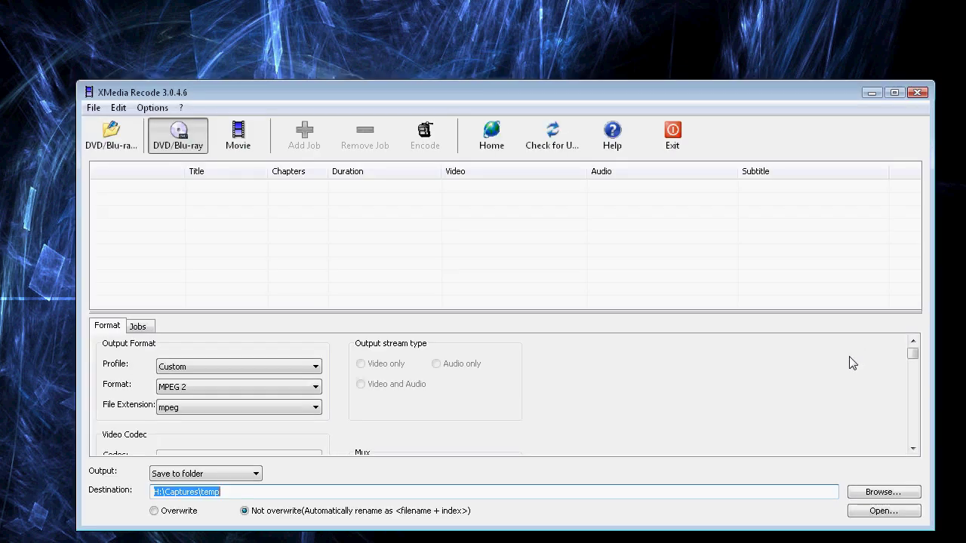
pyautogui.moveTo(699, 94); pyautogui.dragTo(668, 83)
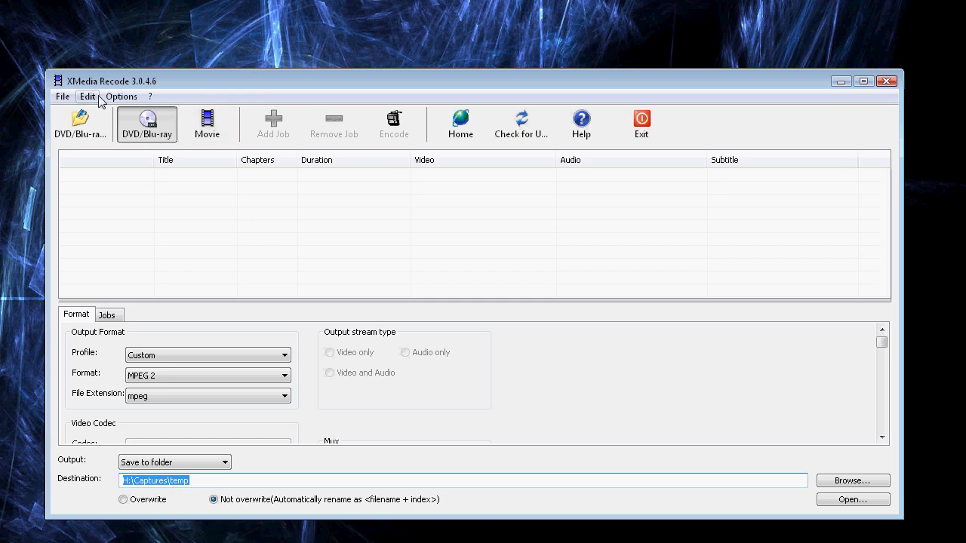
pyautogui.click(83, 130)
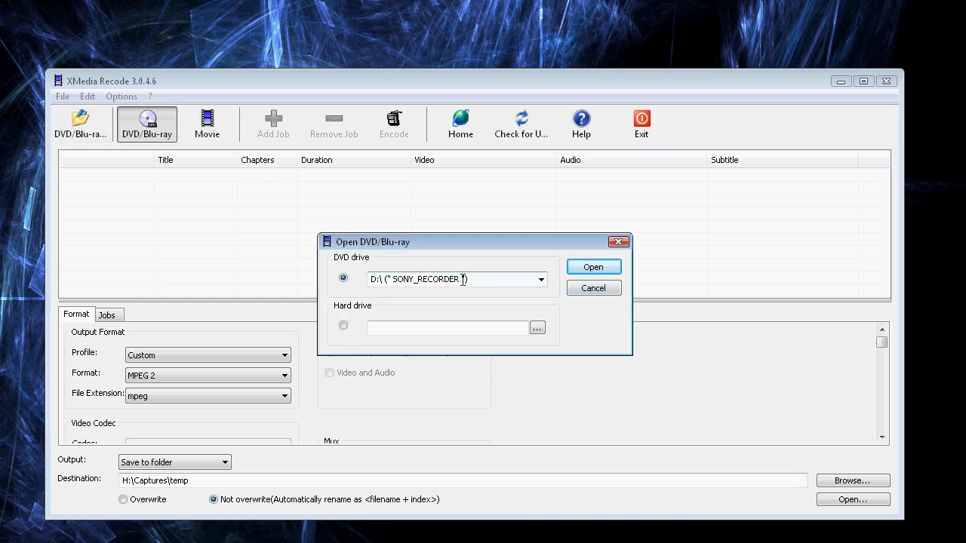
pyautogui.click(541, 280)
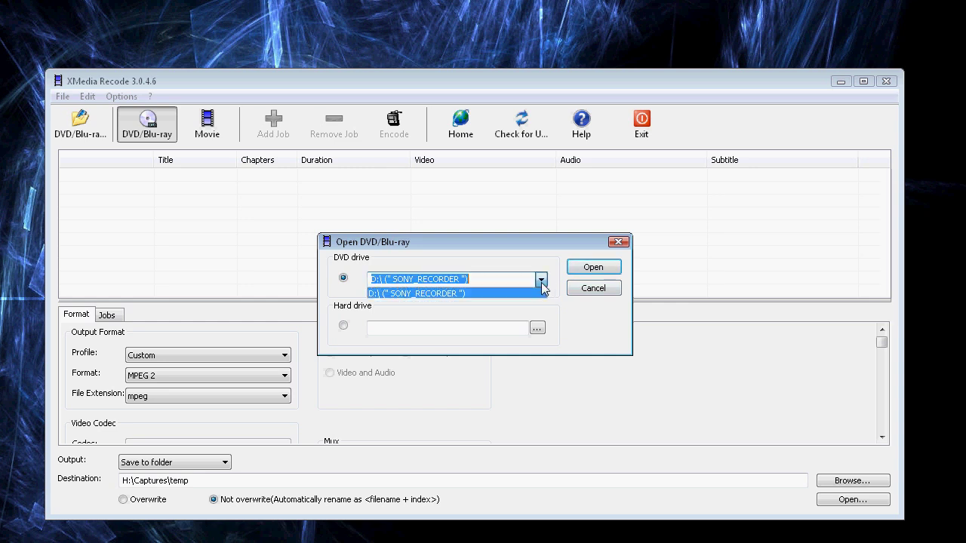
pyautogui.click(522, 261)
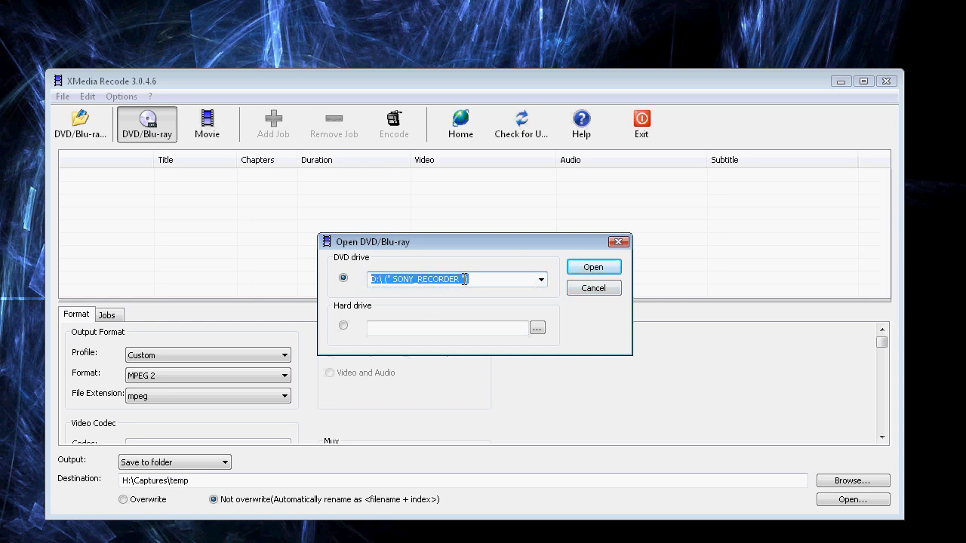
pyautogui.click(588, 267)
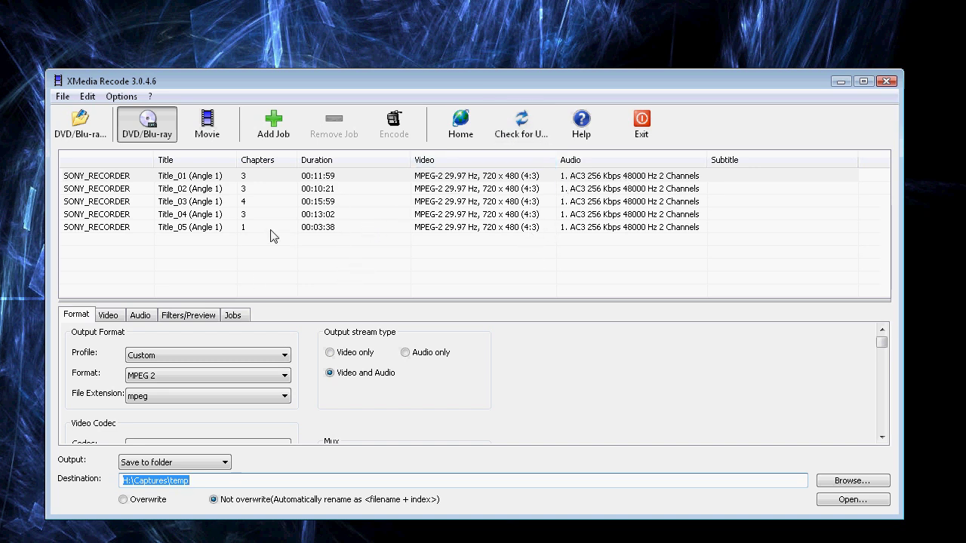
# Step: Select all five disc titles as one range and clear the selection
pyautogui.click(212, 228)
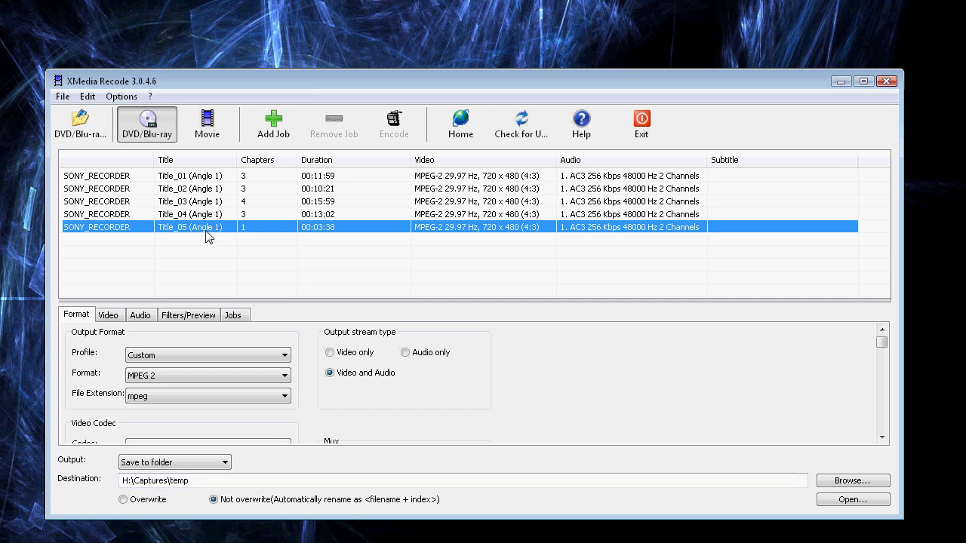
pyautogui.keyDown('shift'); pyautogui.click(208, 177); pyautogui.keyUp('shift')
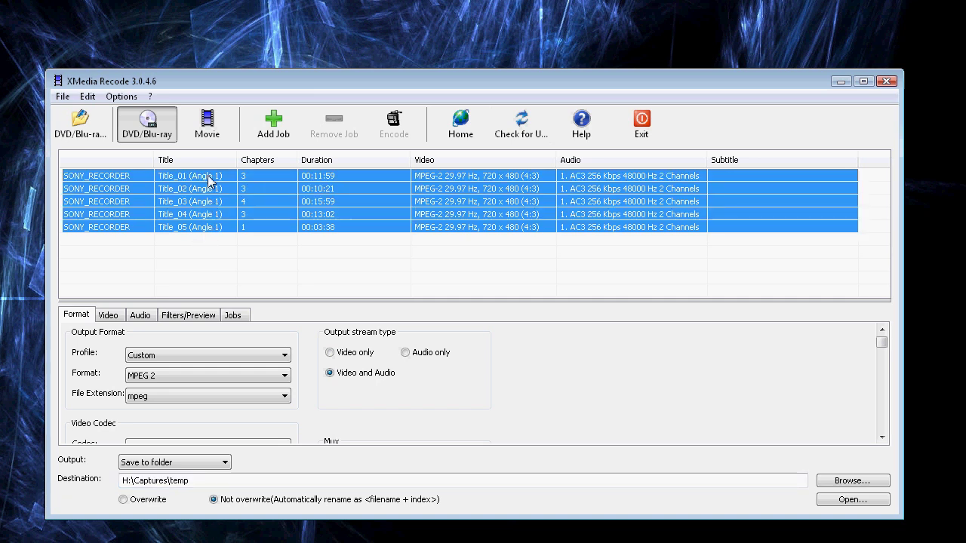
pyautogui.click(276, 130)
pyautogui.click(233, 265)
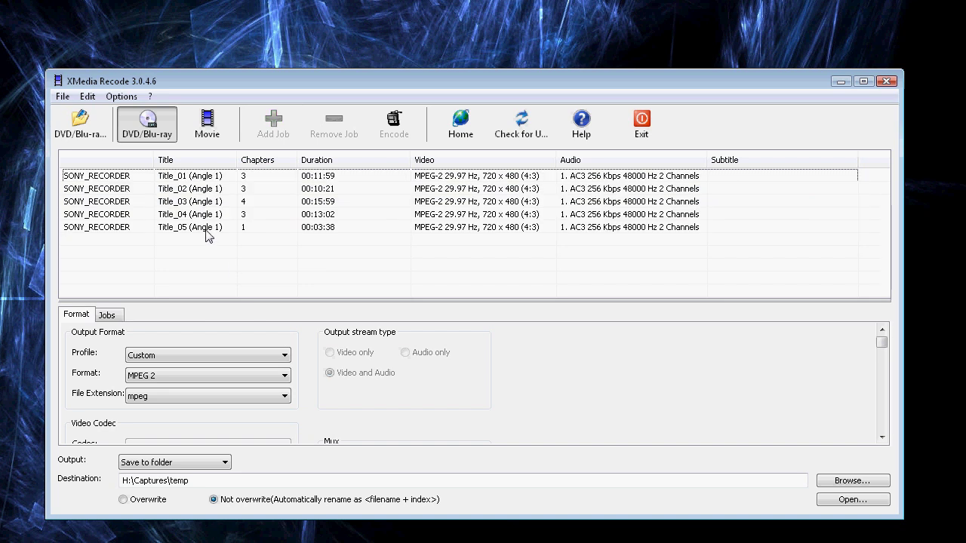
# Step: Select Title_05, include Title_03 and Title_02 in the selection, and deselect those two so only Title_05 is chosen
pyautogui.click(209, 230)
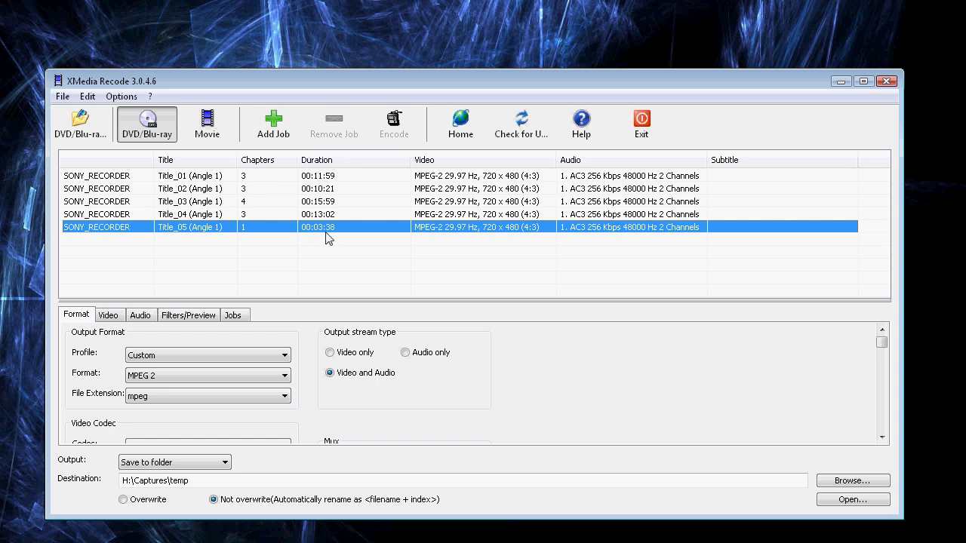
pyautogui.keyDown('ctrl'); pyautogui.click(204, 202); pyautogui.keyUp('ctrl')
pyautogui.keyDown('ctrl'); pyautogui.click(214, 189); pyautogui.keyUp('ctrl')
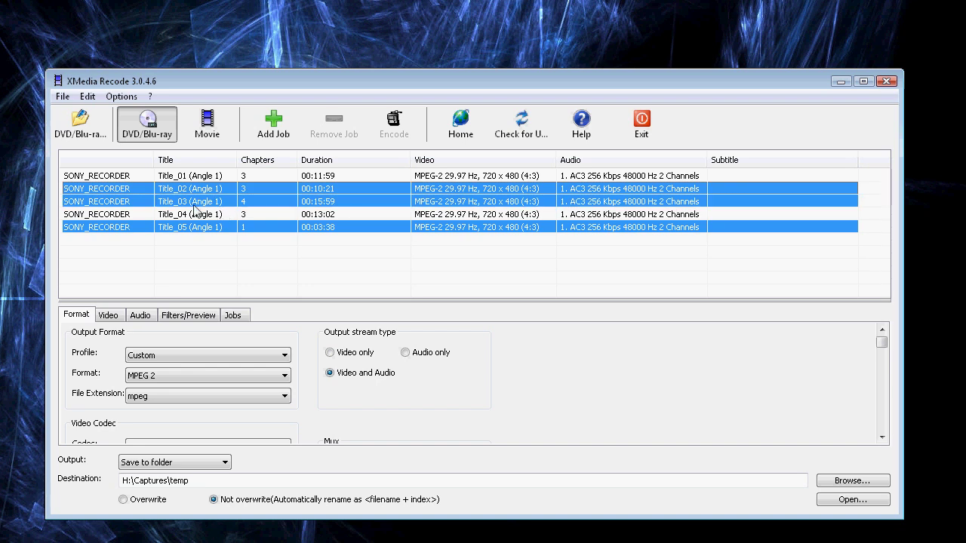
pyautogui.keyDown('ctrl'); pyautogui.click(217, 202); pyautogui.keyUp('ctrl')
pyautogui.keyDown('ctrl'); pyautogui.click(215, 189); pyautogui.keyUp('ctrl')
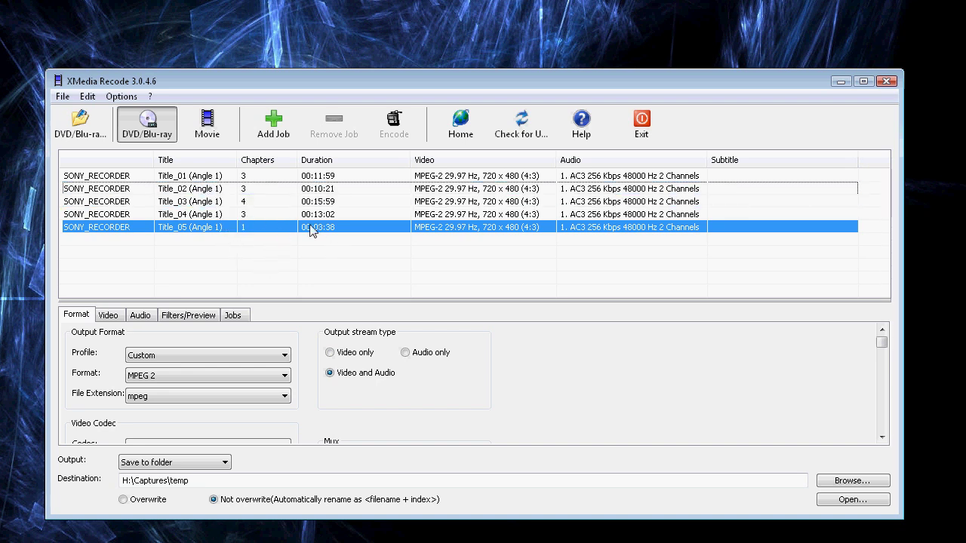
# Step: Add Title_05 to the job list, review its entry, and remove the job
pyautogui.click(277, 129)
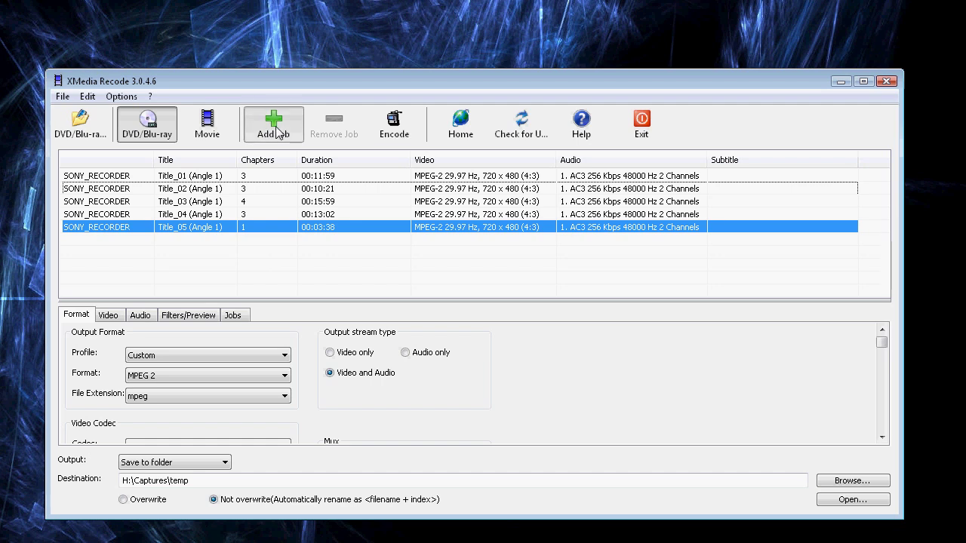
pyautogui.click(234, 317)
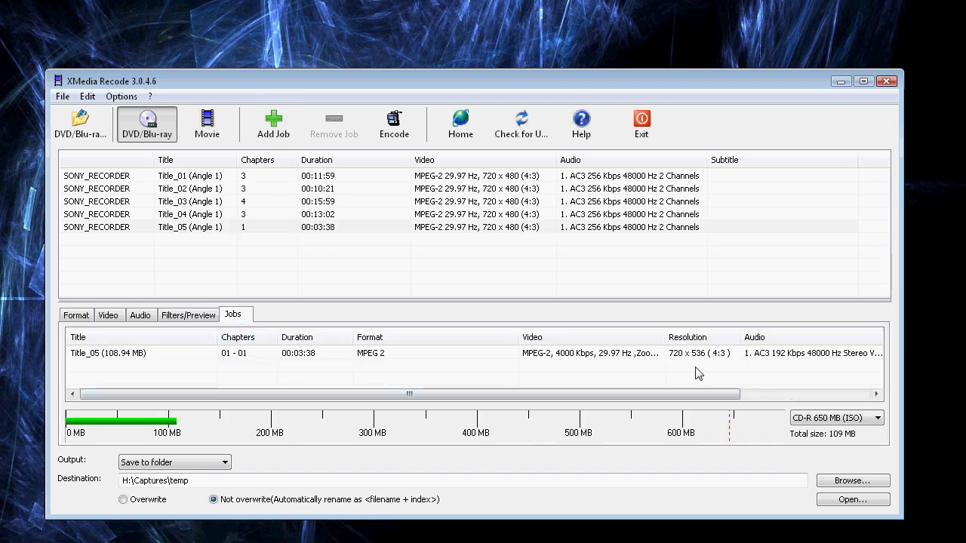
pyautogui.click(605, 361)
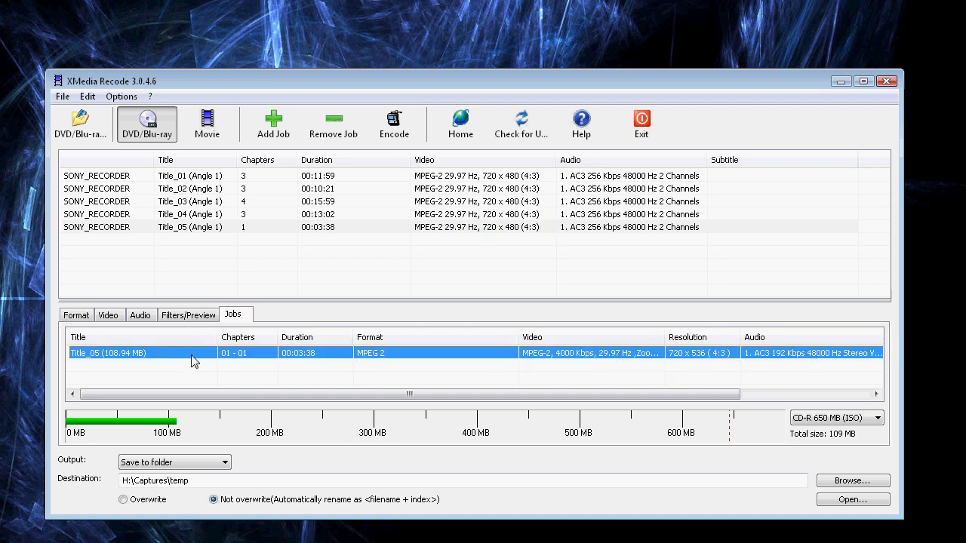
pyautogui.click(335, 137)
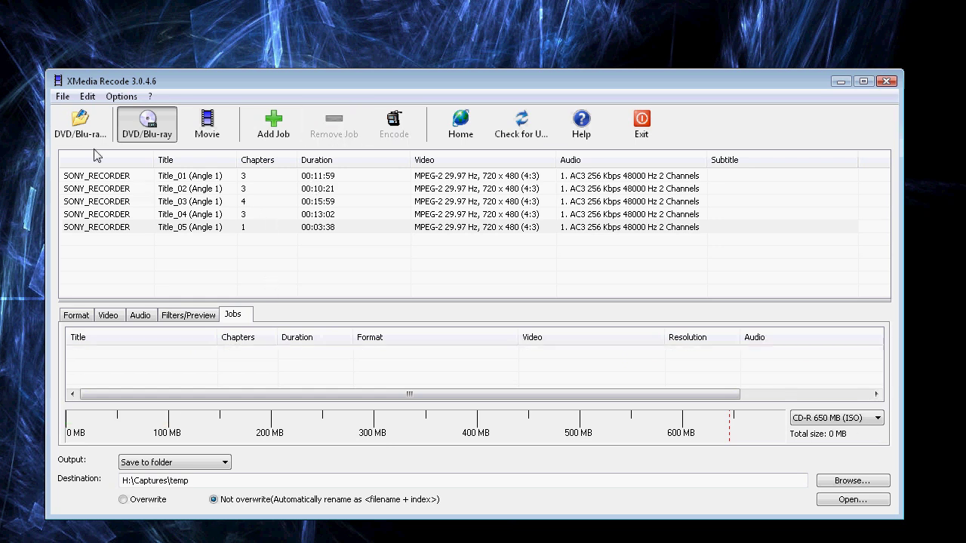
# Step: Try the Microsoft output profile with XBox360 H.264 and inspect its resolution and aspect ratio settings
pyautogui.click(76, 316)
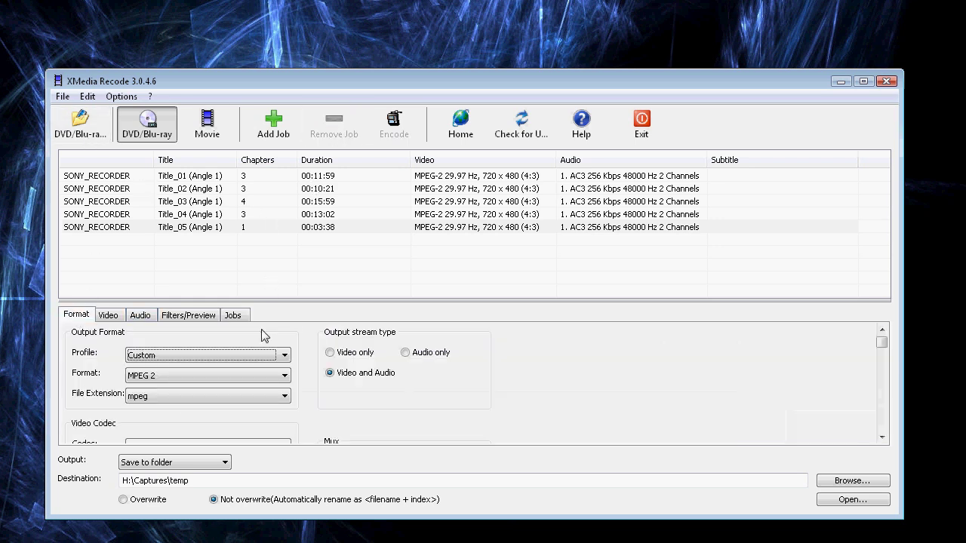
pyautogui.click(282, 356)
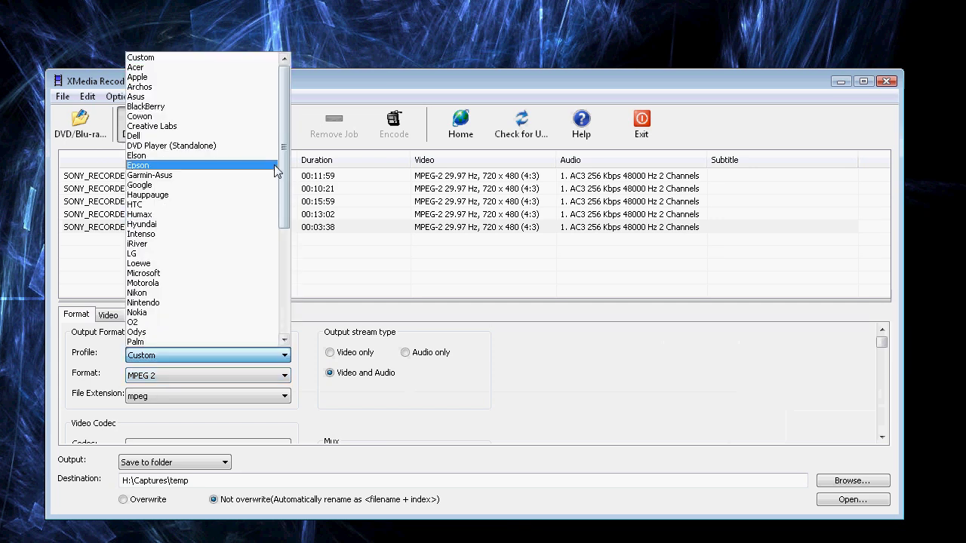
pyautogui.scroll(-2, 279, 221)
pyautogui.click(209, 216)
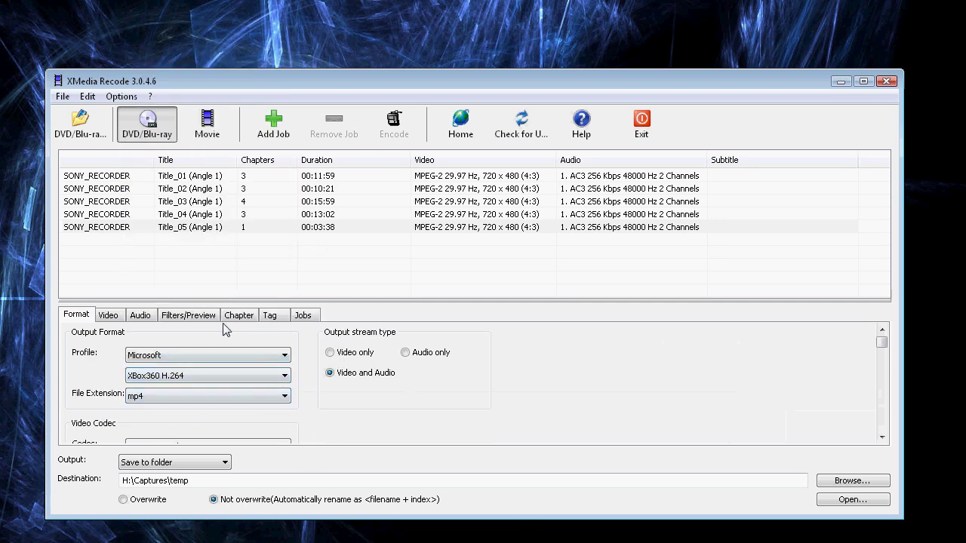
pyautogui.click(188, 317)
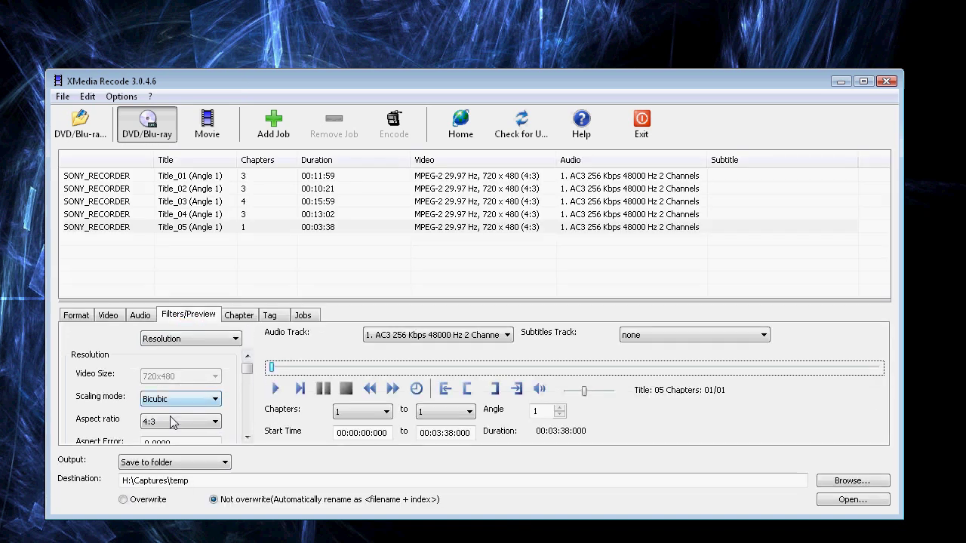
pyautogui.moveTo(246, 368)
pyautogui.mouseDown()
pyautogui.moveTo(244, 420)
pyautogui.moveTo(246, 377)
pyautogui.mouseUp()
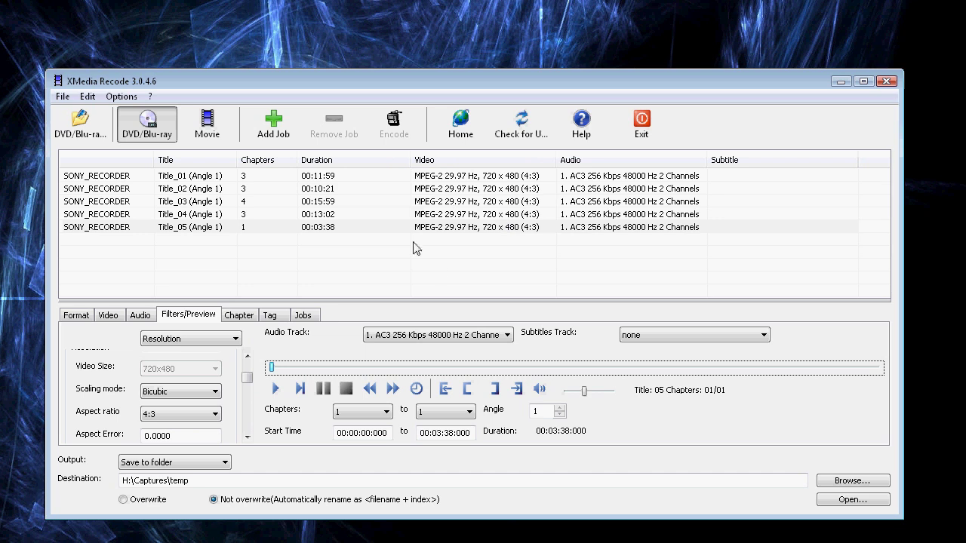
# Step: Set the output profile to Custom and the format to MPEG 2
pyautogui.click(76, 315)
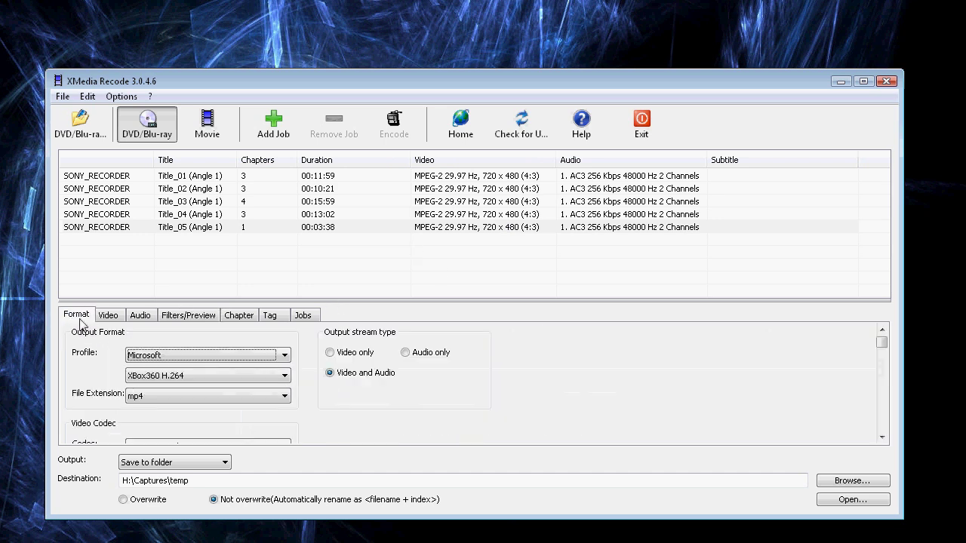
pyautogui.click(212, 358)
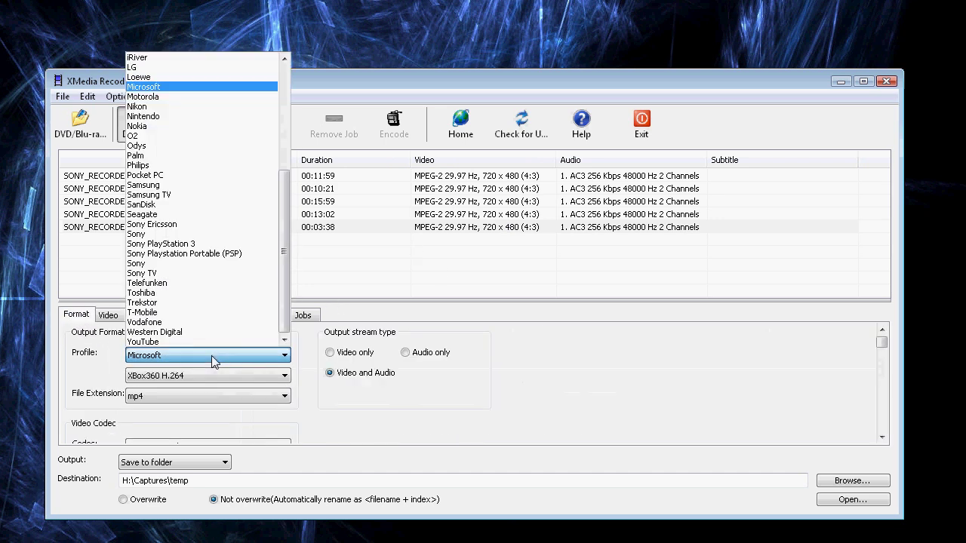
pyautogui.scroll(10, 287, 304)
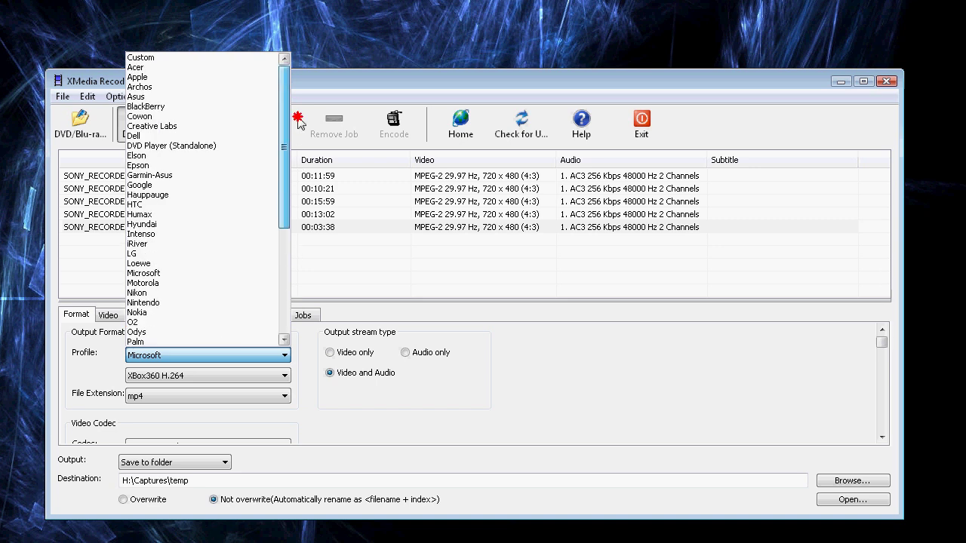
pyautogui.click(169, 57)
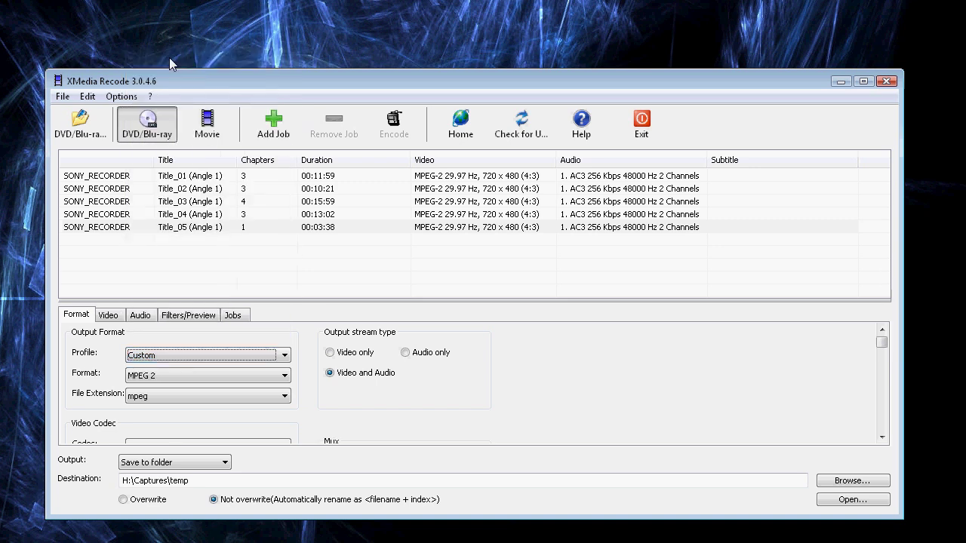
pyautogui.click(164, 381)
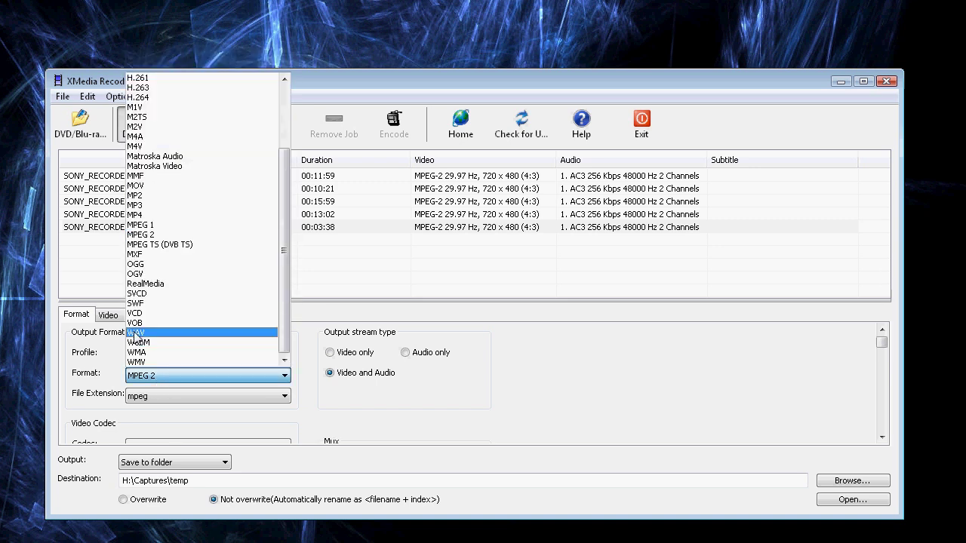
pyautogui.click(159, 243)
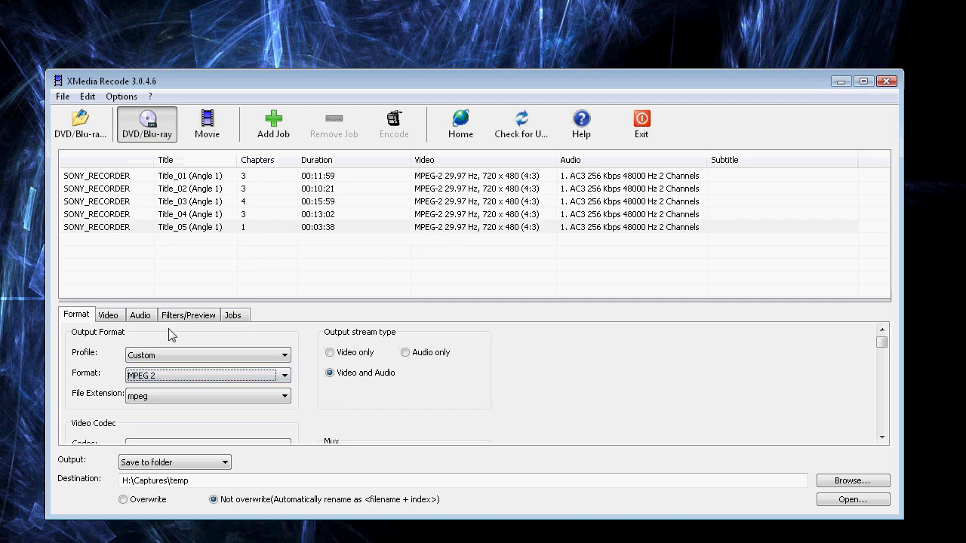
# Step: Set the audio codec of the output format to AC3
pyautogui.moveTo(882, 342); pyautogui.dragTo(881, 402)
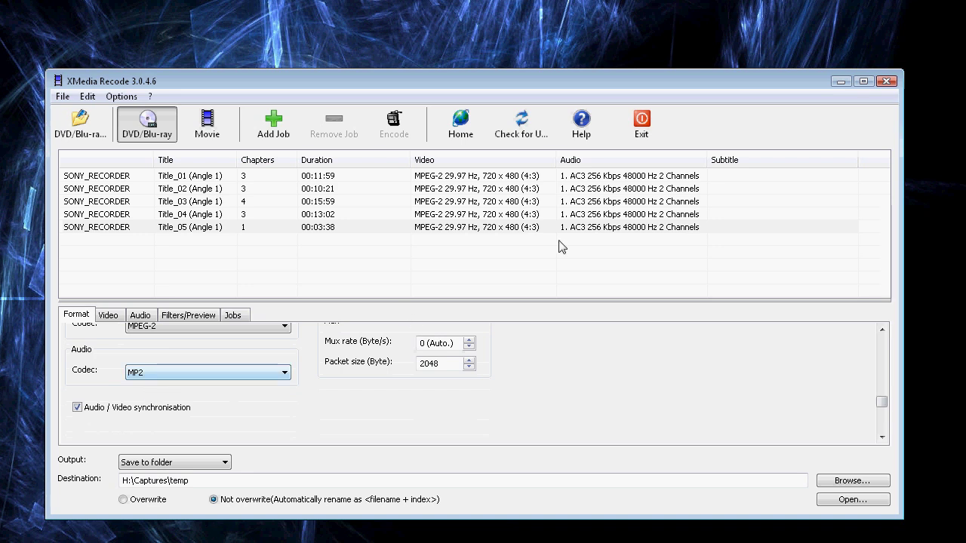
pyautogui.click(210, 376)
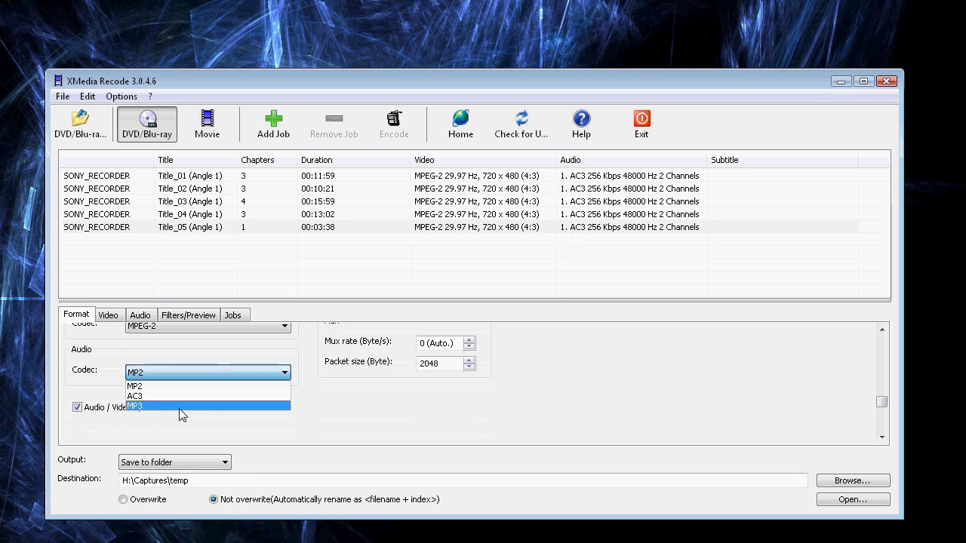
pyautogui.click(176, 397)
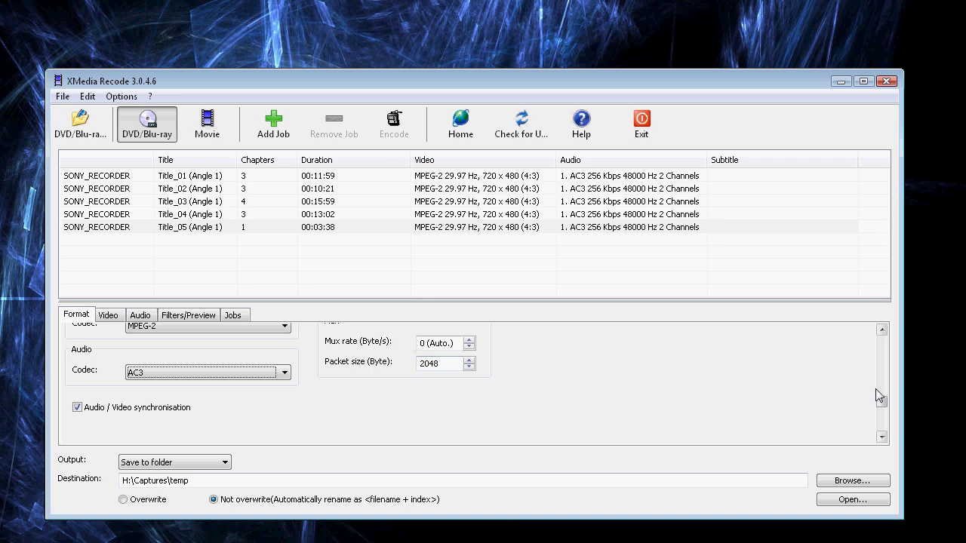
pyautogui.moveTo(880, 403)
pyautogui.mouseDown()
pyautogui.moveTo(884, 428)
pyautogui.moveTo(887, 332)
pyautogui.mouseUp()
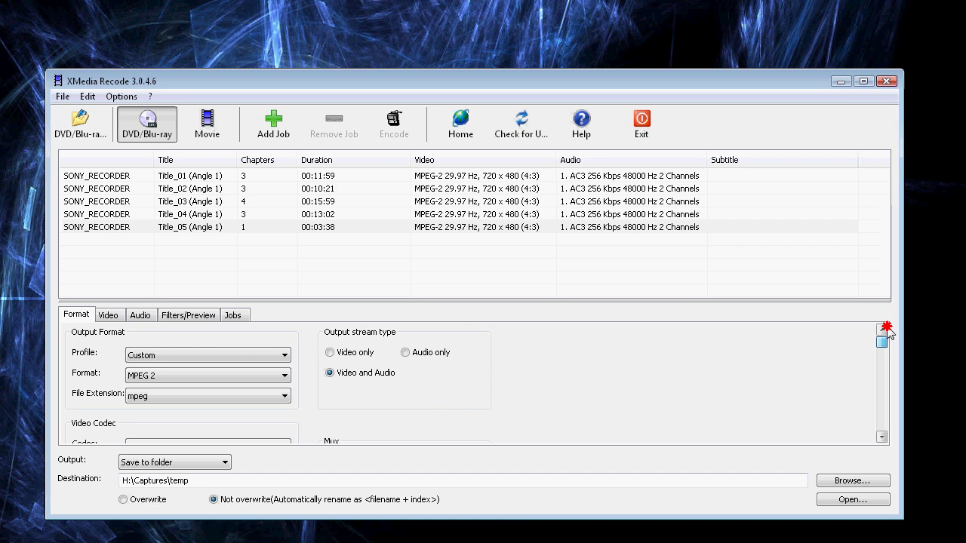
# Step: Add Title_05 to the job list with the current output settings
pyautogui.click(232, 316)
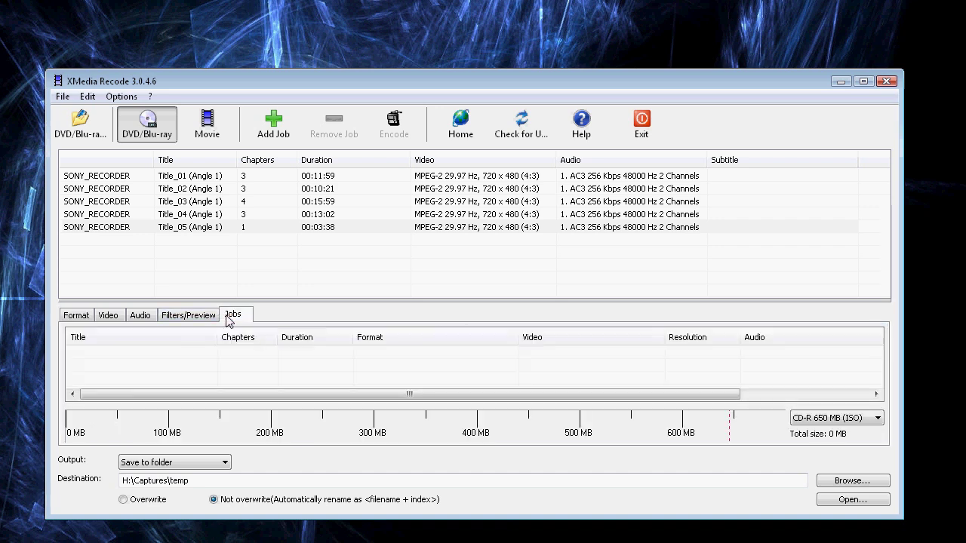
pyautogui.click(128, 229)
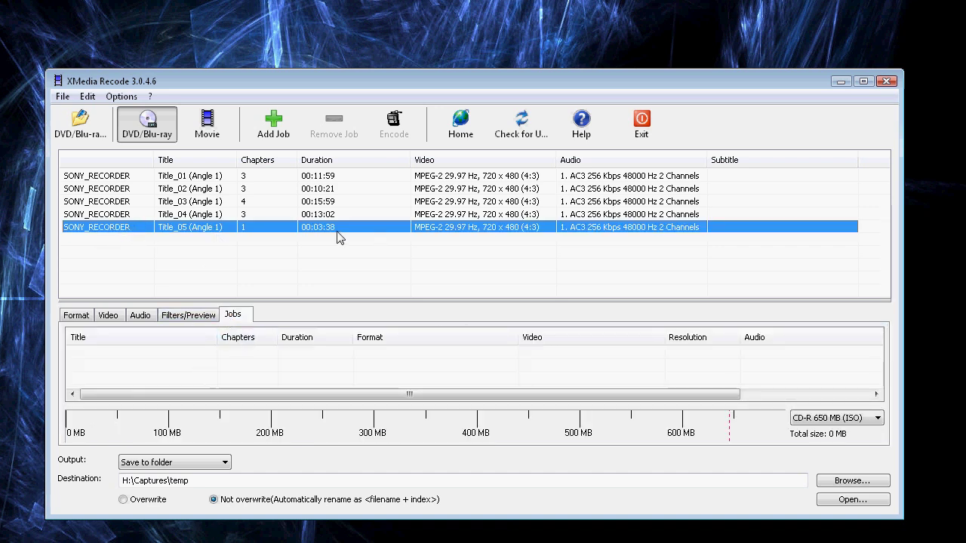
pyautogui.click(271, 125)
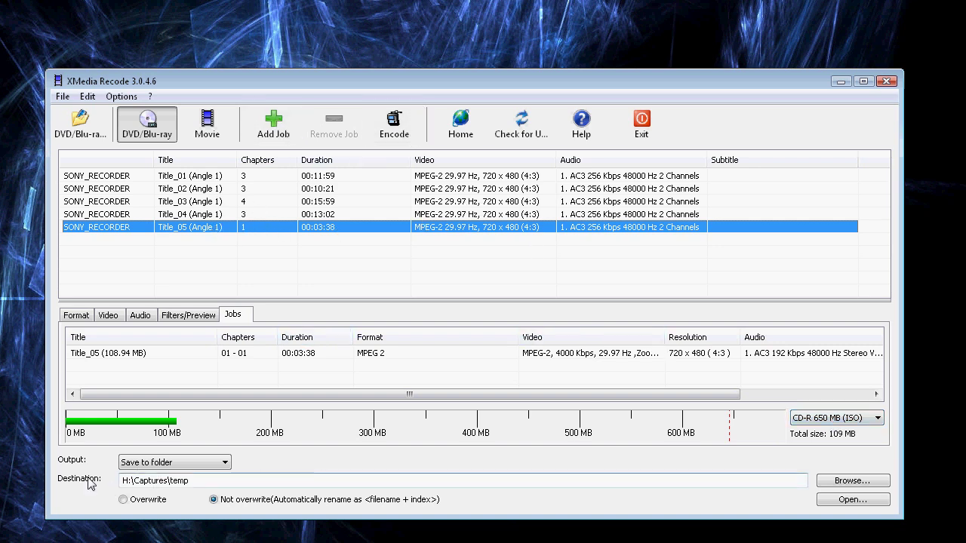
# Step: Choose the temp folder inside H:\Captures as the destination and start encoding the Title_05 job
pyautogui.click(852, 483)
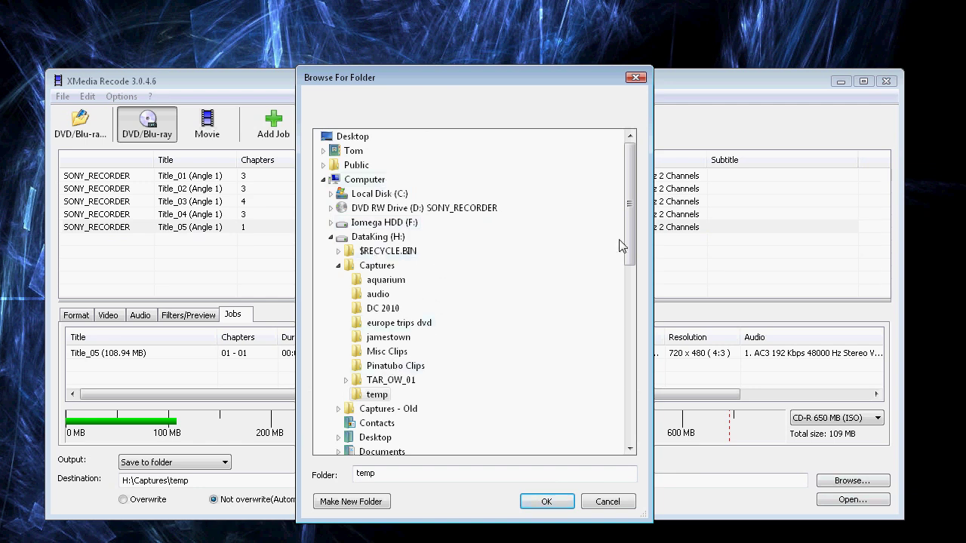
pyautogui.moveTo(629, 243)
pyautogui.mouseDown()
pyautogui.moveTo(630, 268)
pyautogui.moveTo(632, 258)
pyautogui.mouseUp()
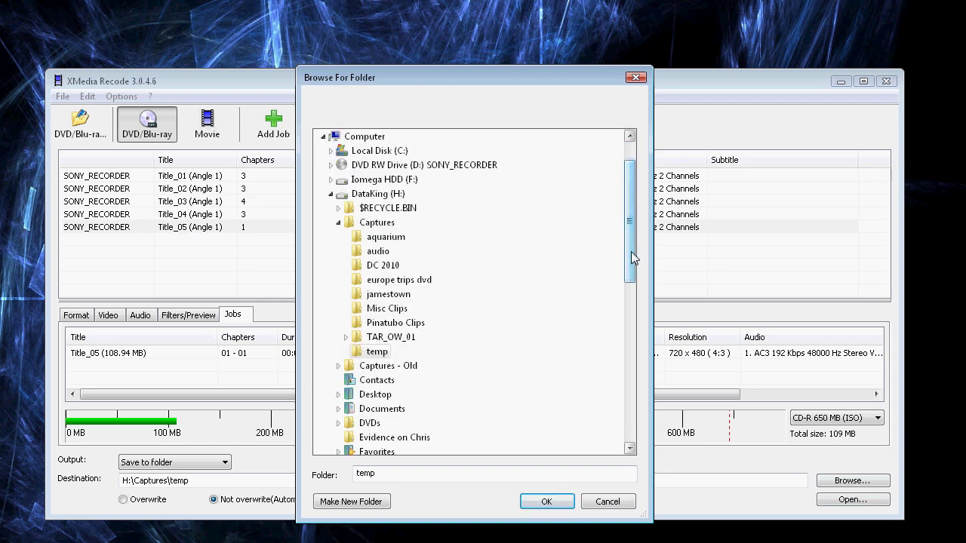
pyautogui.click(534, 501)
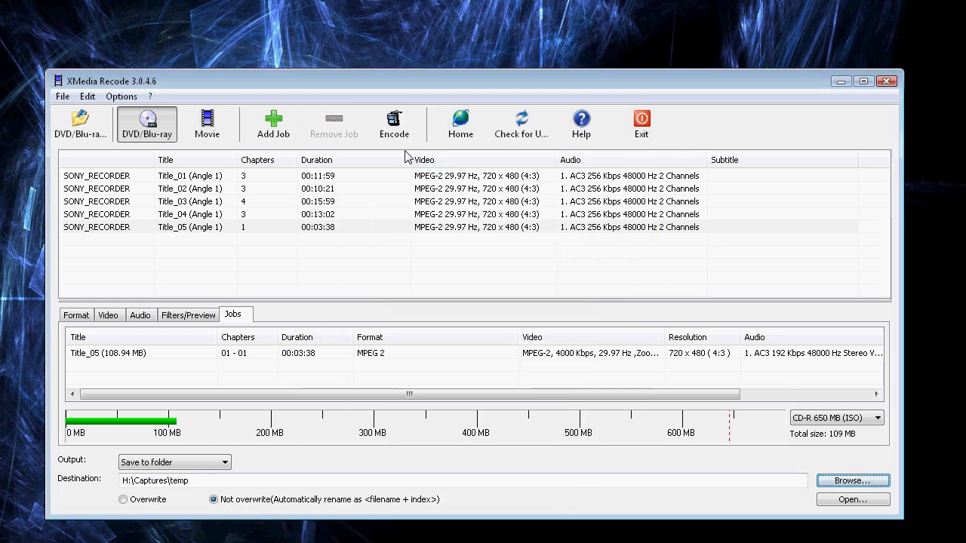
pyautogui.click(401, 128)
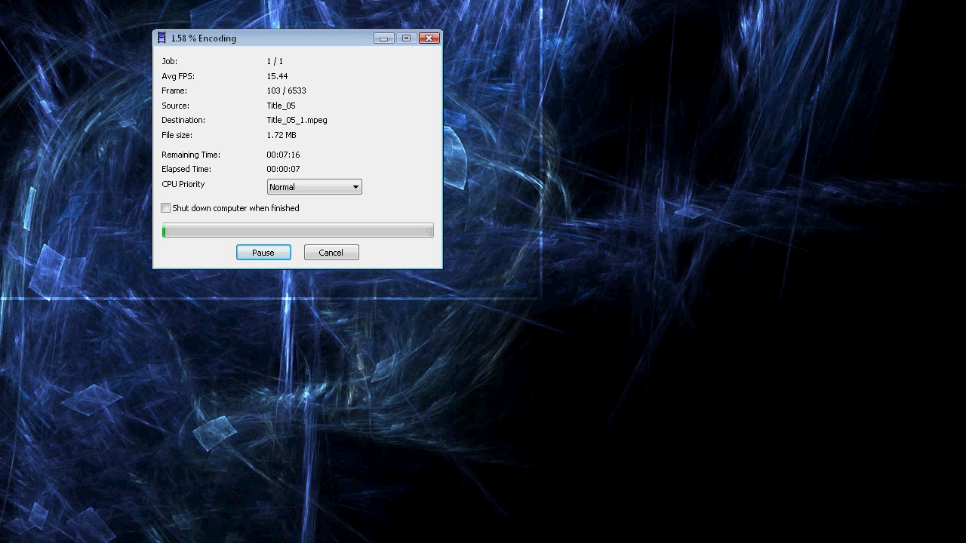
# Step: Switch to the temp folder window in Windows Explorer, check the output file Title_05_1.mpeg, and minimize the window
pyautogui.hotkey('alt', 'Tab')
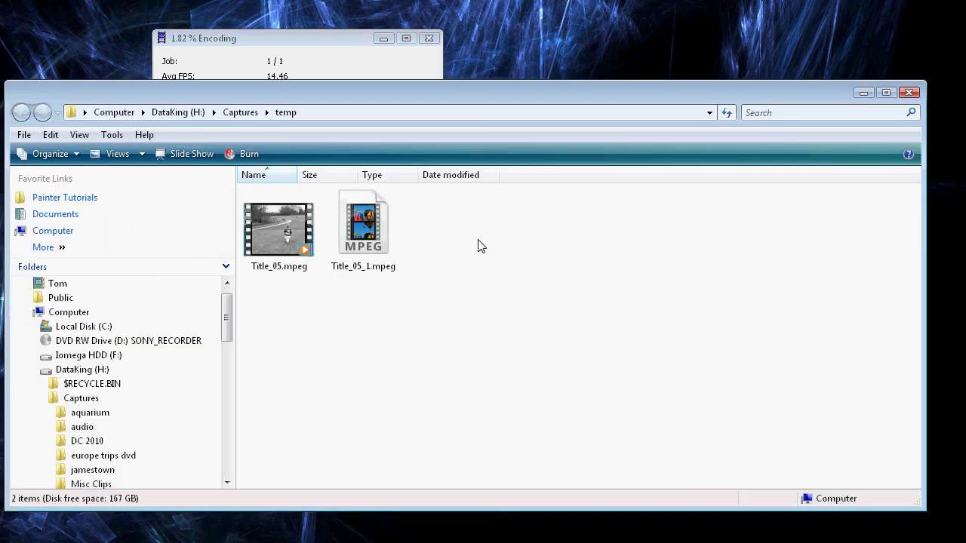
pyautogui.click(368, 253)
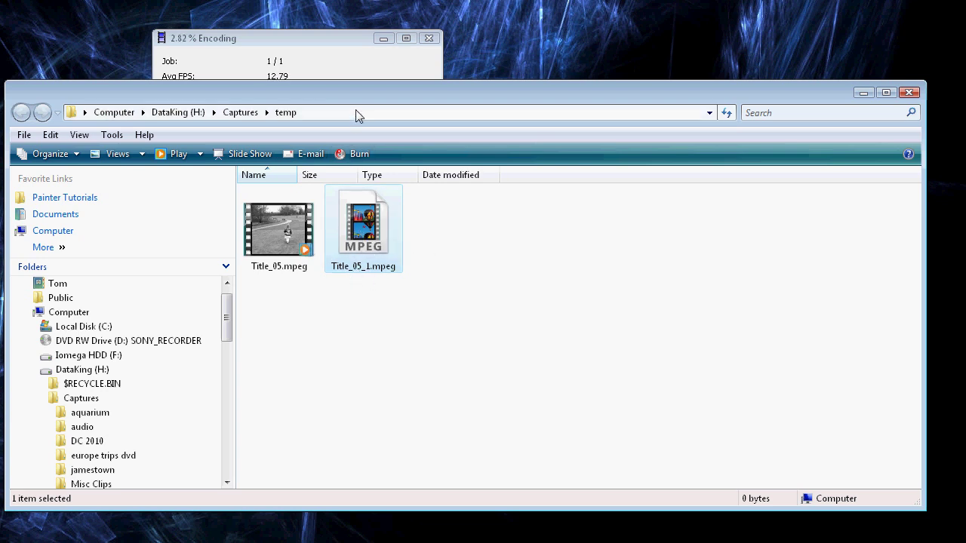
pyautogui.moveTo(355, 95)
pyautogui.mouseDown()
pyautogui.moveTo(379, 177)
pyautogui.moveTo(354, 110)
pyautogui.mouseUp()
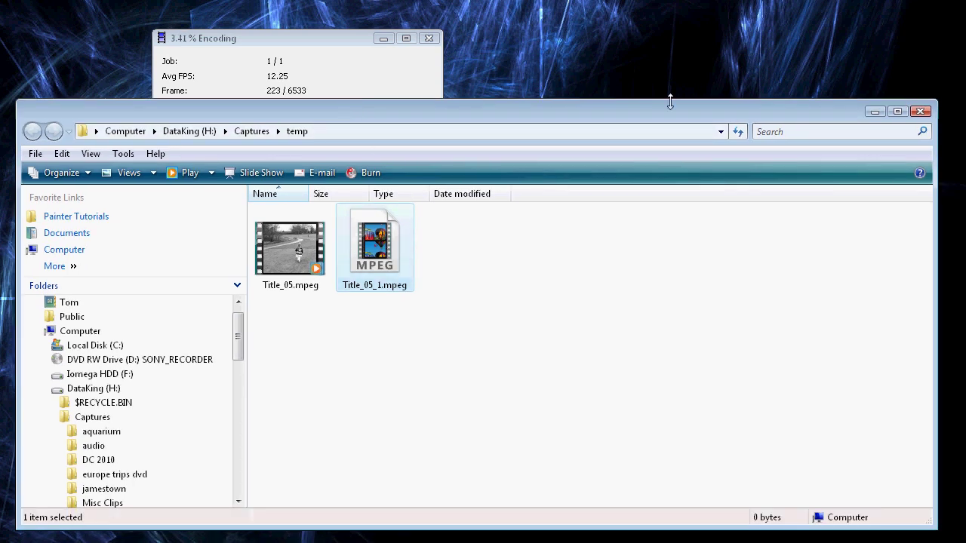
pyautogui.click(876, 112)
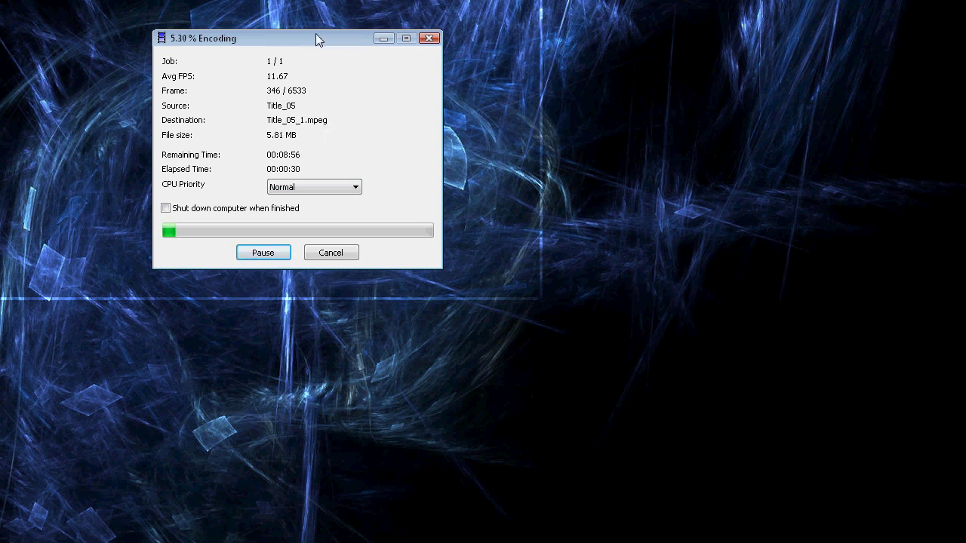
# Step: Reposition the encoding progress window and try the option to shut down the computer when finished
pyautogui.moveTo(313, 41); pyautogui.dragTo(307, 51)
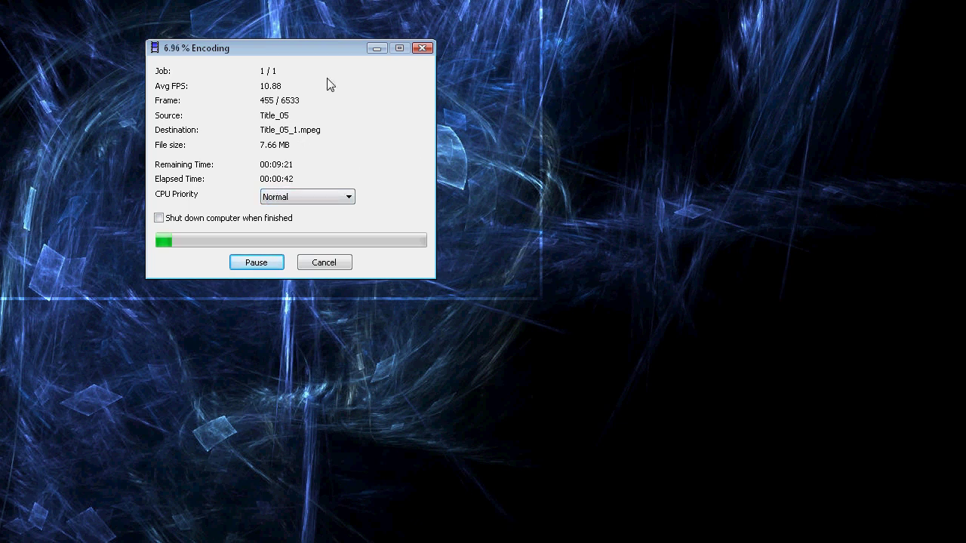
pyautogui.moveTo(333, 49); pyautogui.dragTo(318, 53)
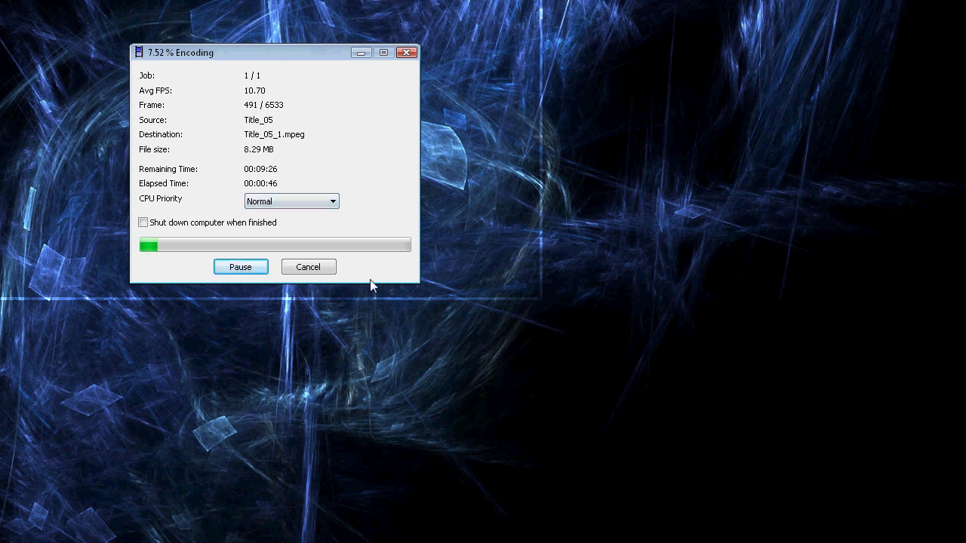
pyautogui.click(143, 222)
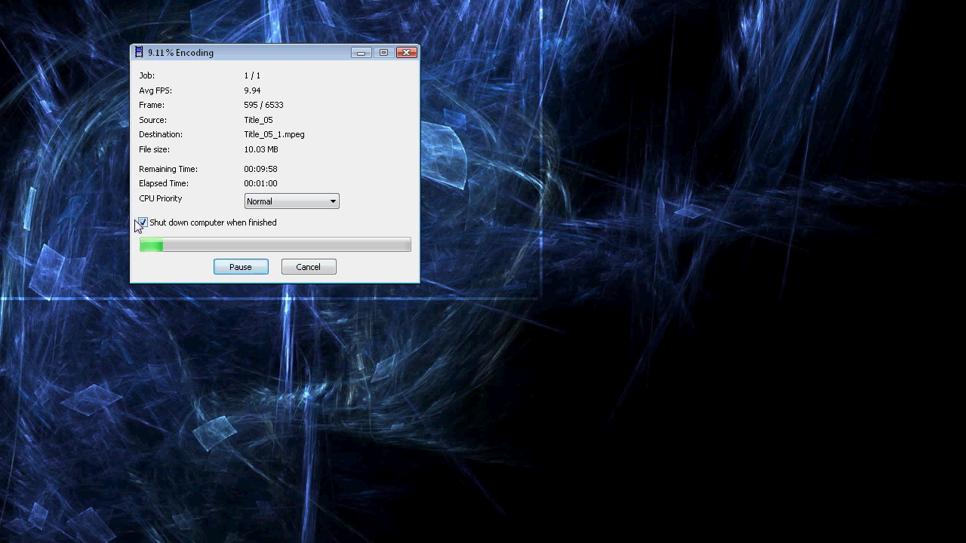
# Step: Cancel the running encode of Title_05 and dismiss the cancellation notice
pyautogui.click(318, 270)
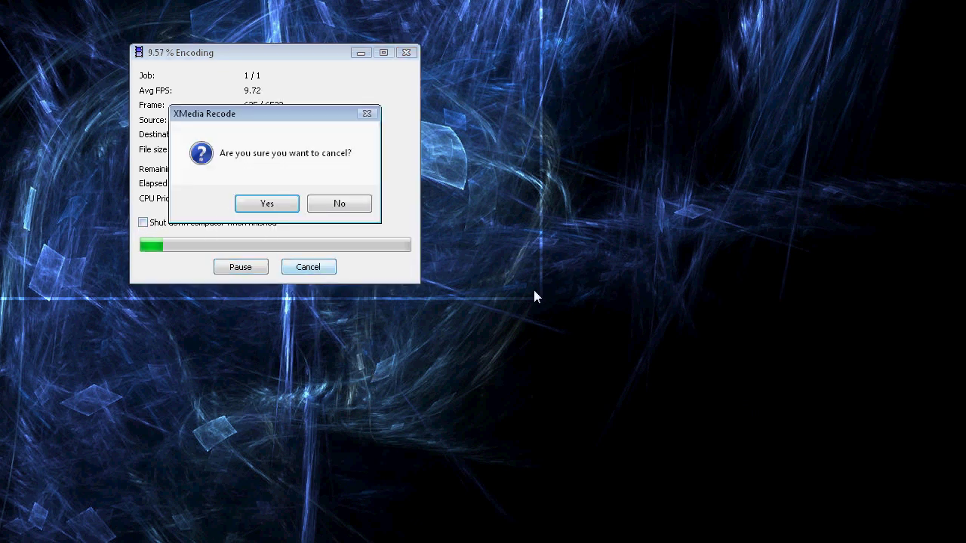
pyautogui.click(286, 210)
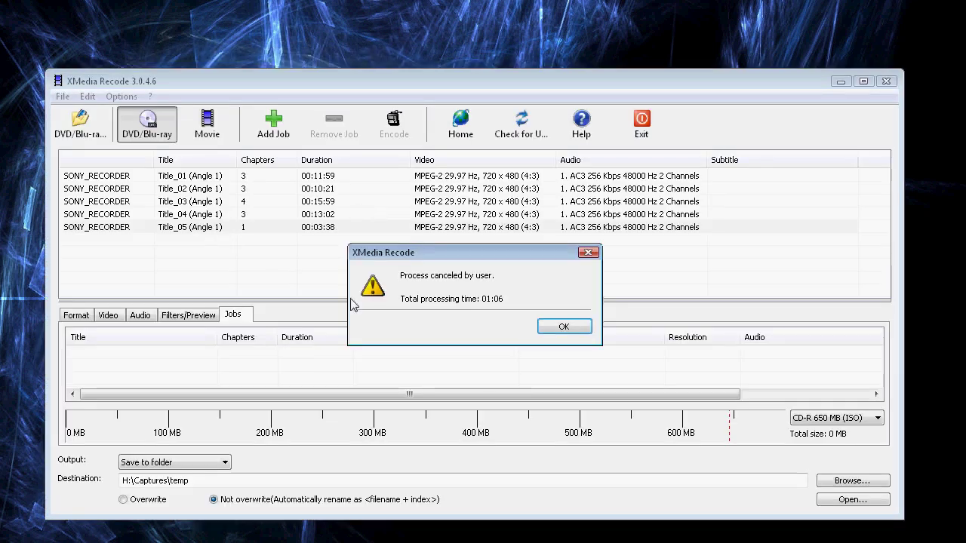
pyautogui.click(564, 326)
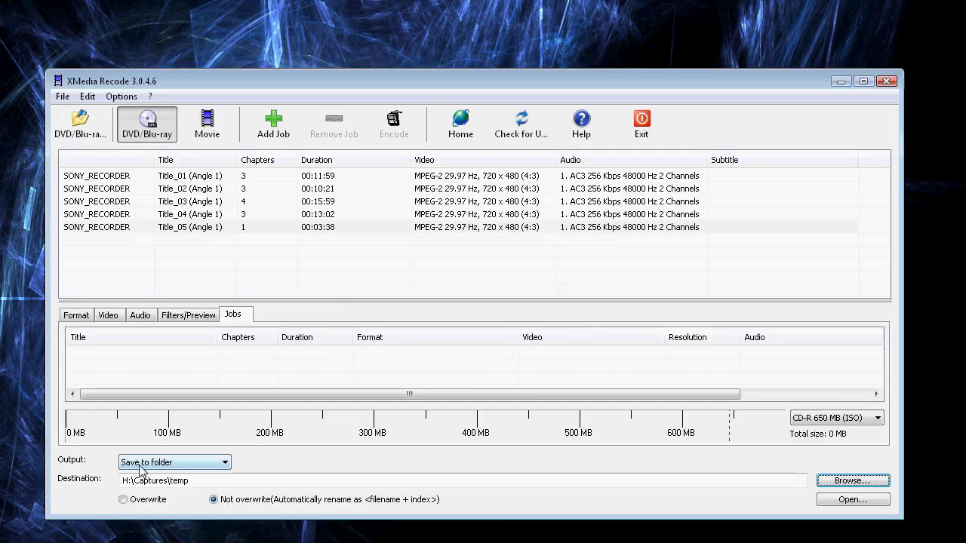
# Step: Open the destination folder, play Title_05.mpeg in Windows Media Player, and move the player window so its playback controls show
pyautogui.click(853, 499)
pyautogui.click(295, 240)
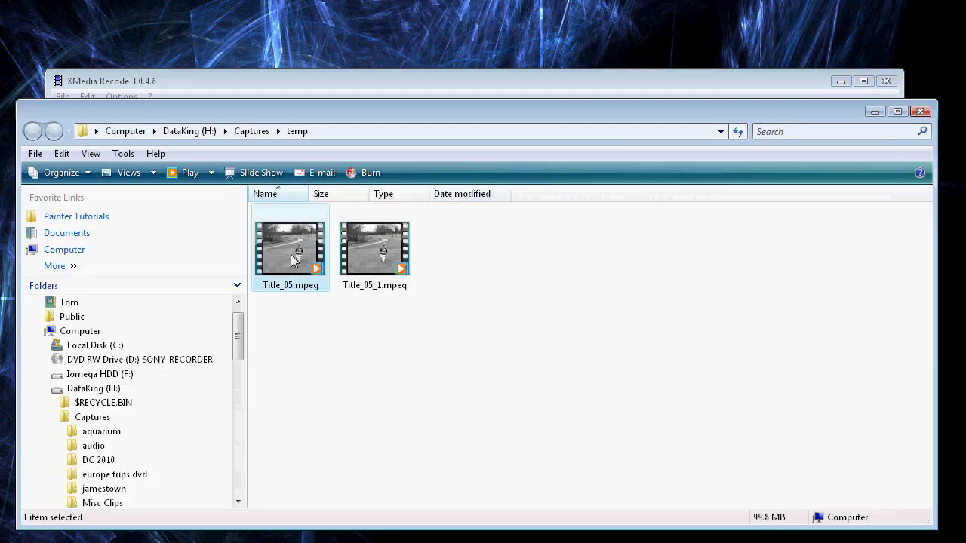
pyautogui.doubleClick(290, 254)
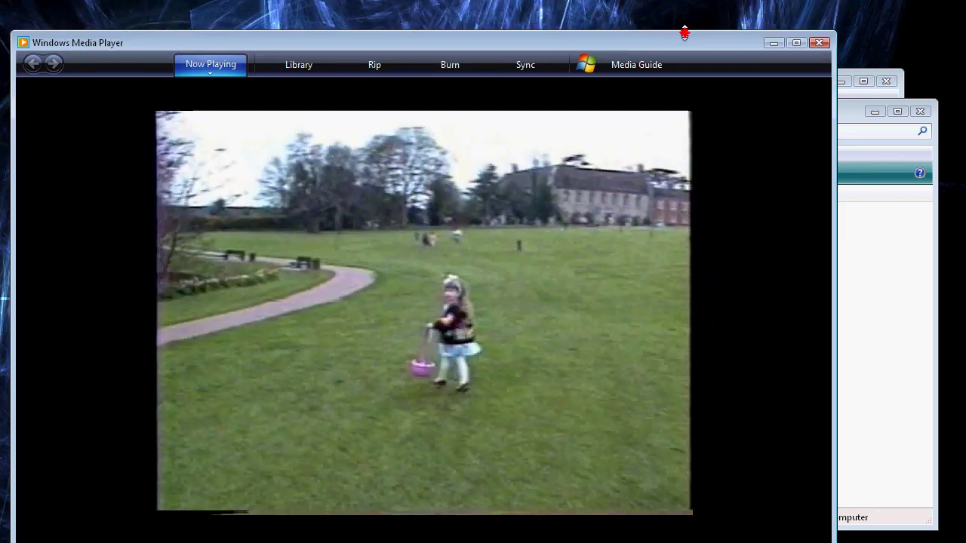
pyautogui.moveTo(684, 32)
pyautogui.mouseDown()
pyautogui.moveTo(683, 56)
pyautogui.moveTo(684, 19)
pyautogui.mouseUp()
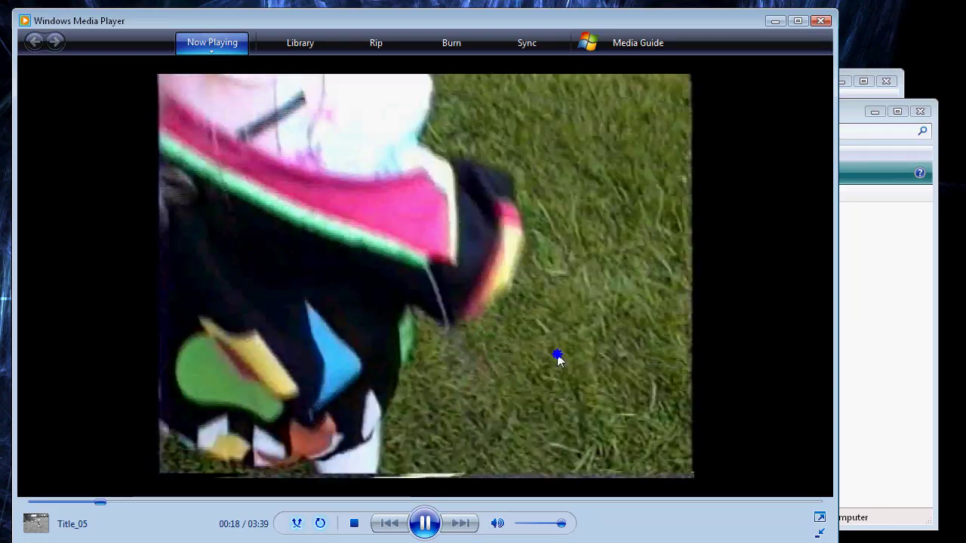
# Step: Set the player's video size to 200% and show the Title_05 video in full screen
pyautogui.rightClick(558, 356)
pyautogui.moveTo(627, 388)
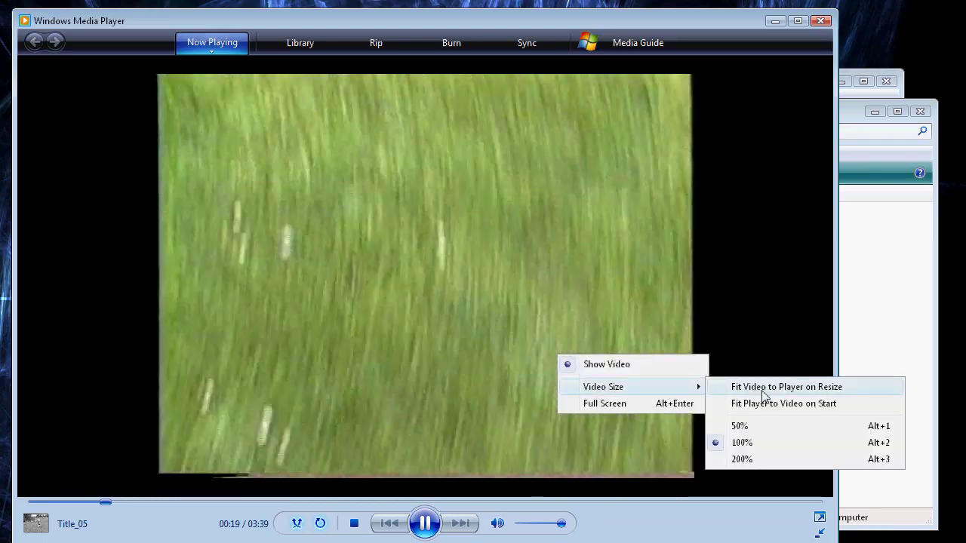
pyautogui.click(739, 458)
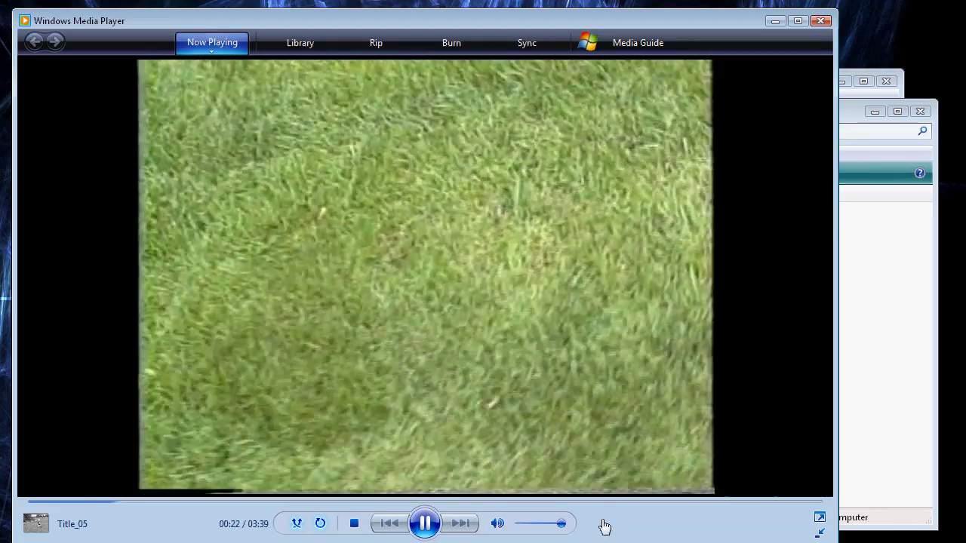
pyautogui.rightClick(634, 438)
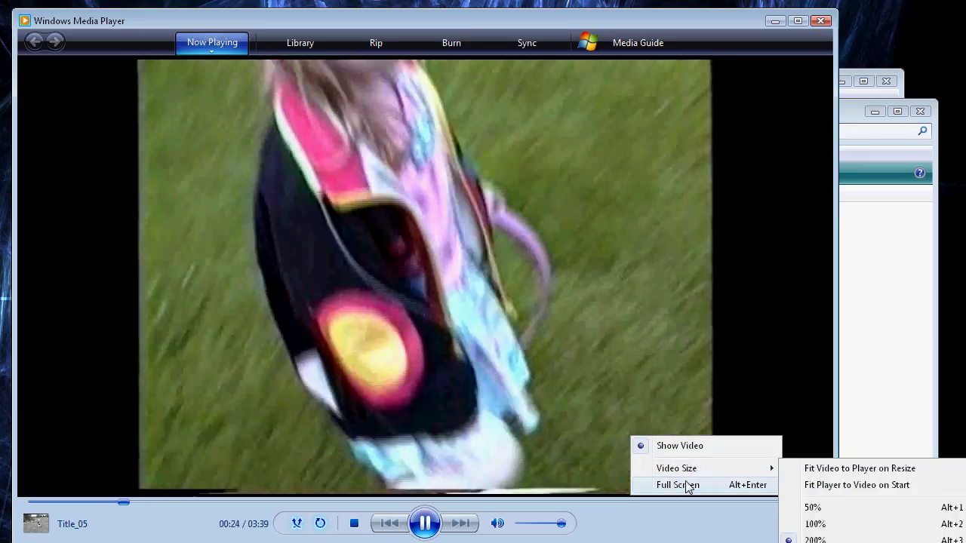
pyautogui.click(678, 484)
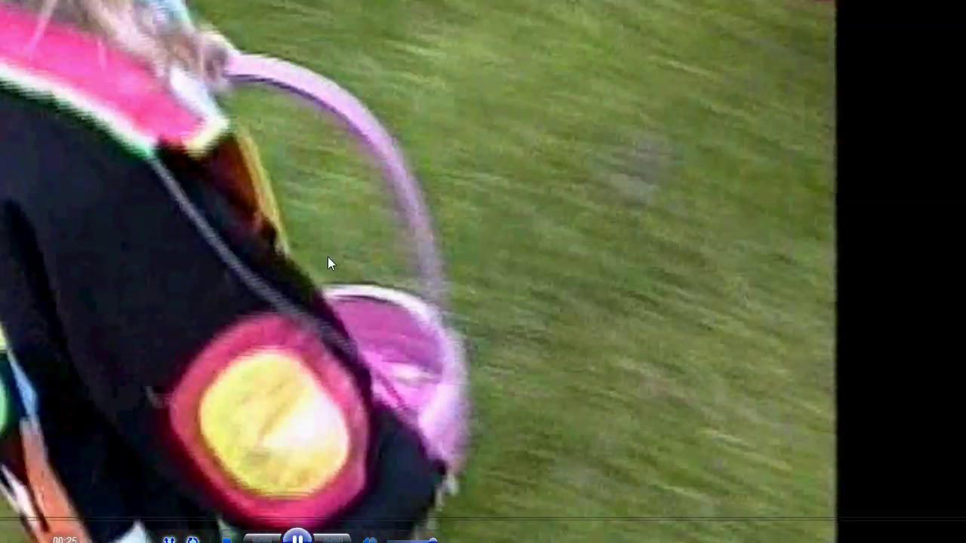